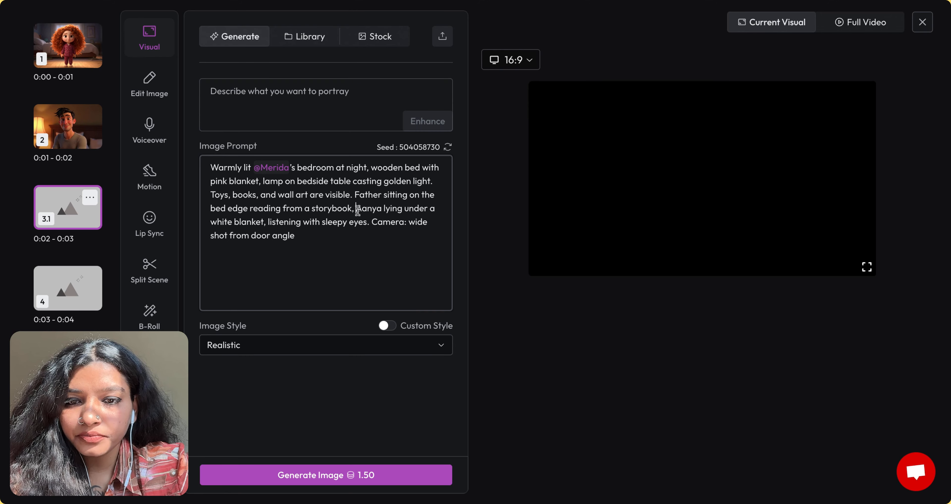
pyautogui.moveTo(358, 209); pyautogui.dragTo(382, 211)
pyautogui.write('@')
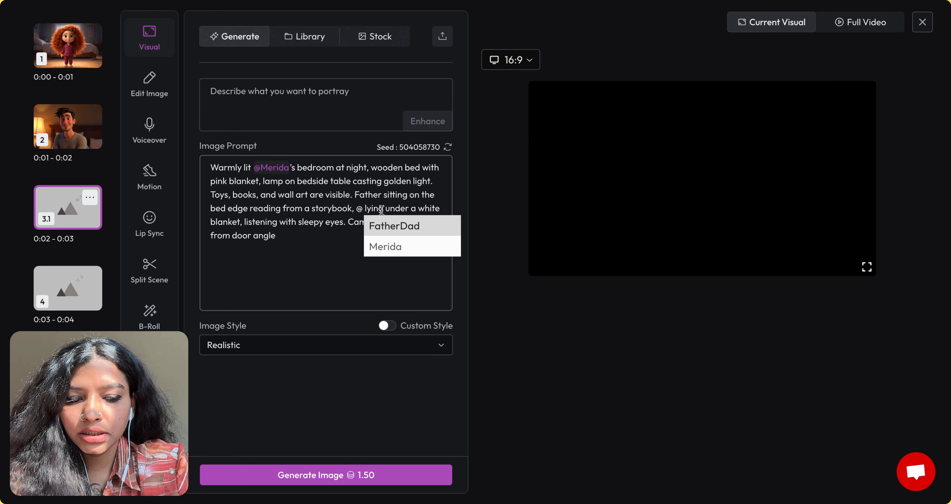
pyautogui.press('Down')
pyautogui.press('Return')
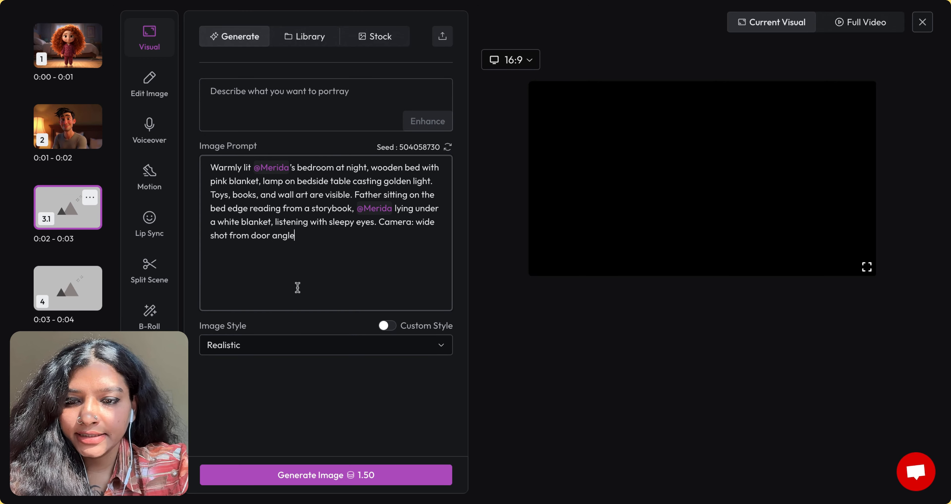
# Step: Set scene 3's image style to 3D Cartoon and generate the image
pyautogui.click(272, 357)
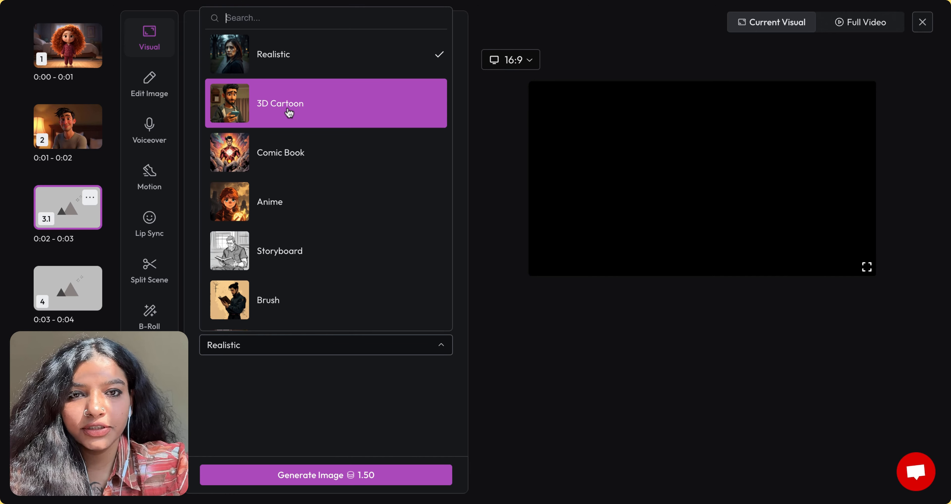
pyautogui.click(289, 112)
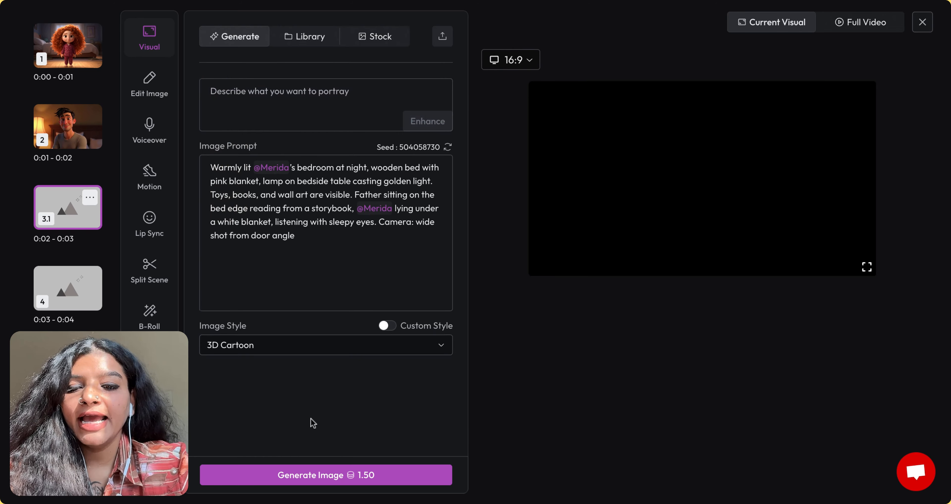
pyautogui.click(328, 476)
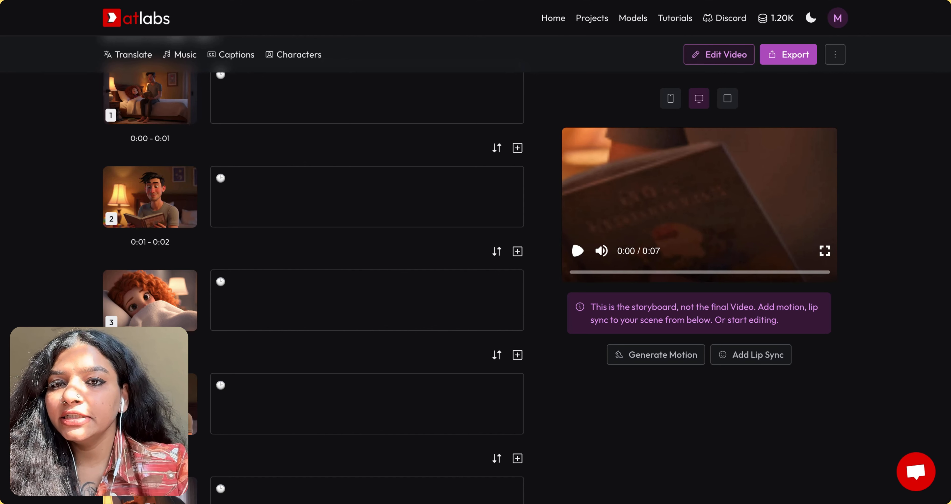
# Step: Examine the generated storyboard images for scenes 2, 3 and 4 in enlarged view
pyautogui.scroll(-1, 169, 185)
pyautogui.click(183, 187)
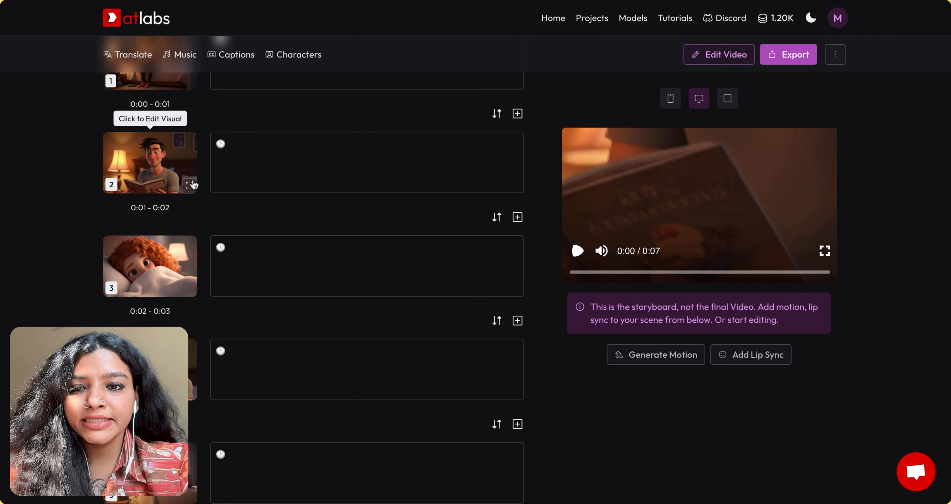
pyautogui.click(192, 185)
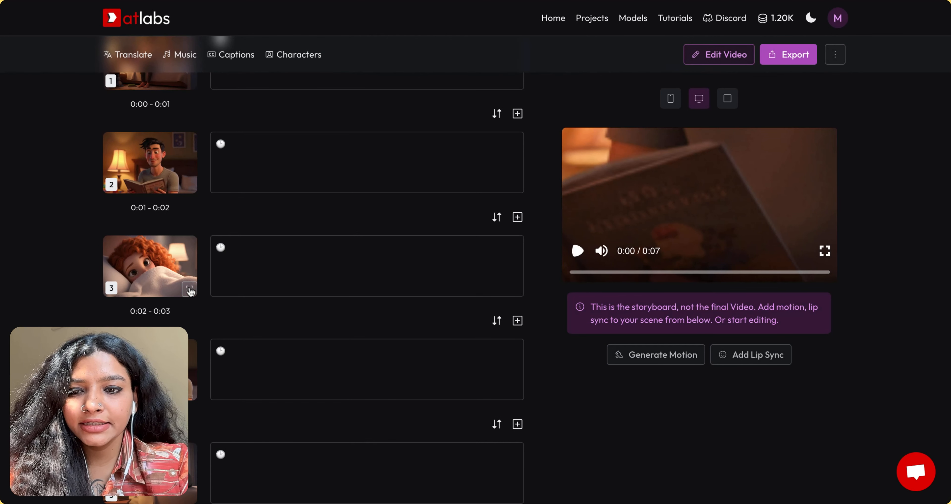
pyautogui.click(187, 286)
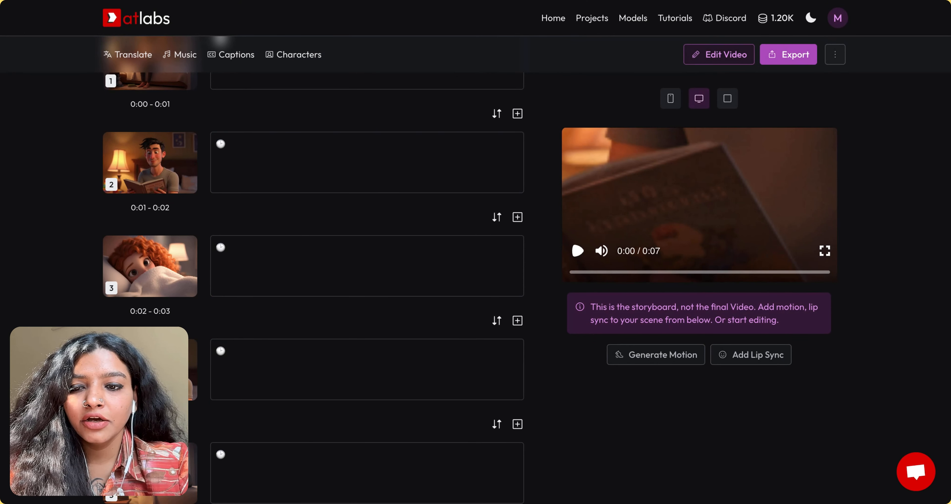
pyautogui.scroll(-1, 313, 288)
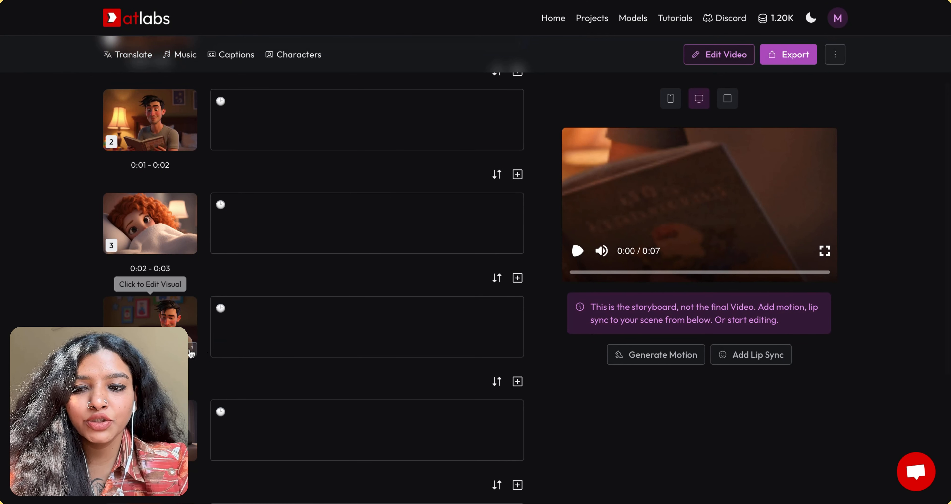
pyautogui.click(191, 345)
pyautogui.press('Escape')
pyautogui.scroll(4, 277, 215)
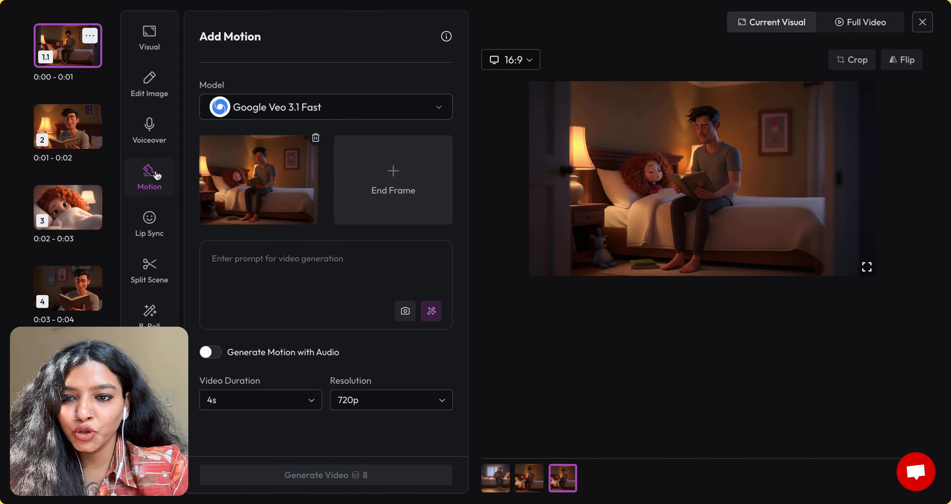
# Step: Generate scene 1's motion with audio, using the prompt "The man is reading the book. Then, he looks towards the girl while reading the book."
pyautogui.click(296, 115)
pyautogui.scroll(-5, 303, 301)
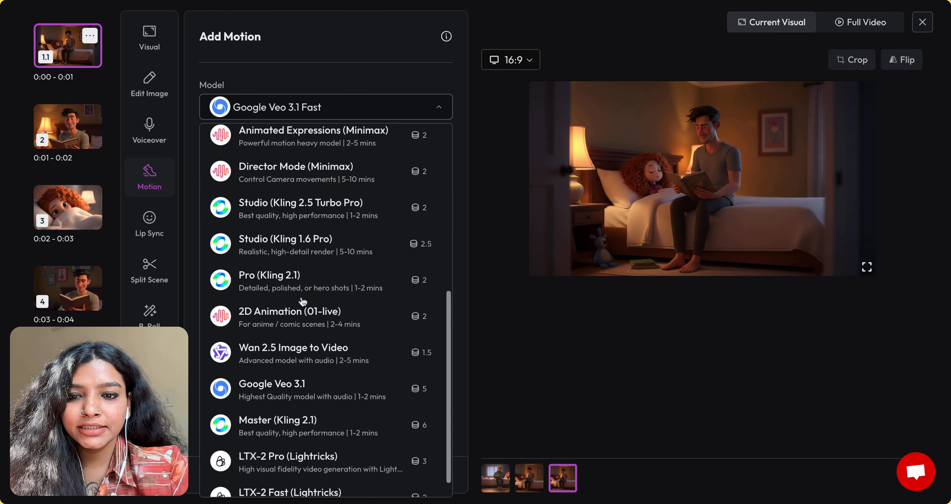
pyautogui.scroll(5, 302, 301)
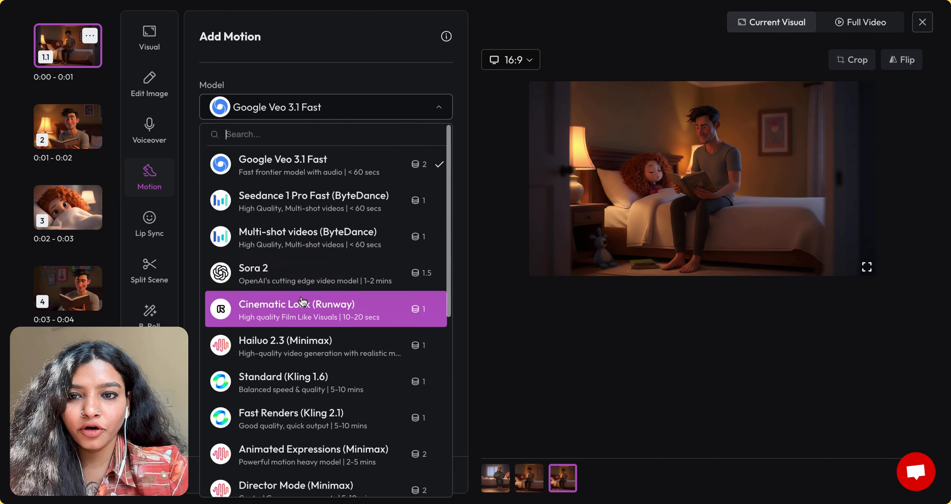
pyautogui.click(334, 107)
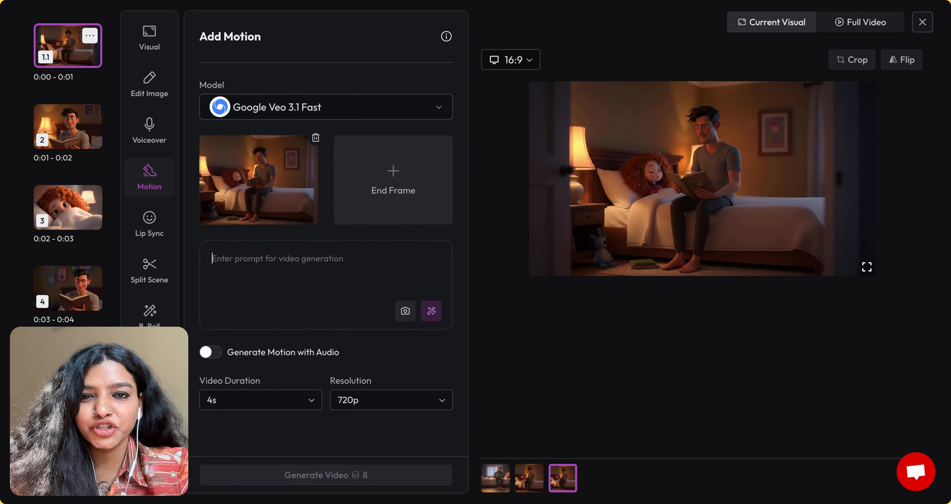
pyautogui.write('The man is reading the book. Then, he  looks towards the girl while reading the book.')
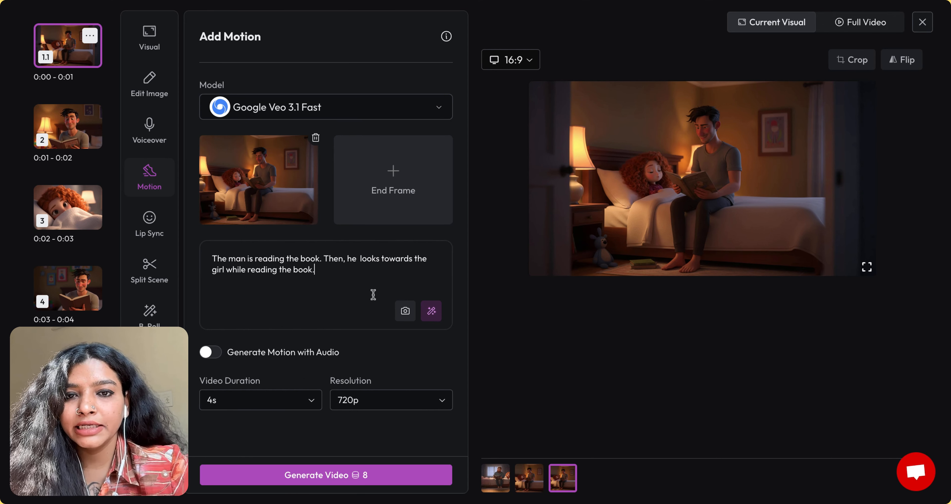
pyautogui.click(211, 352)
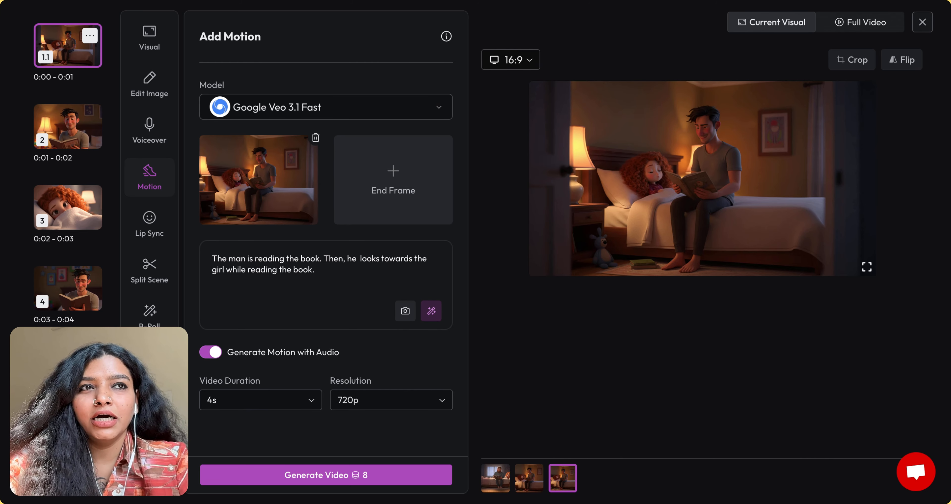
pyautogui.click(315, 475)
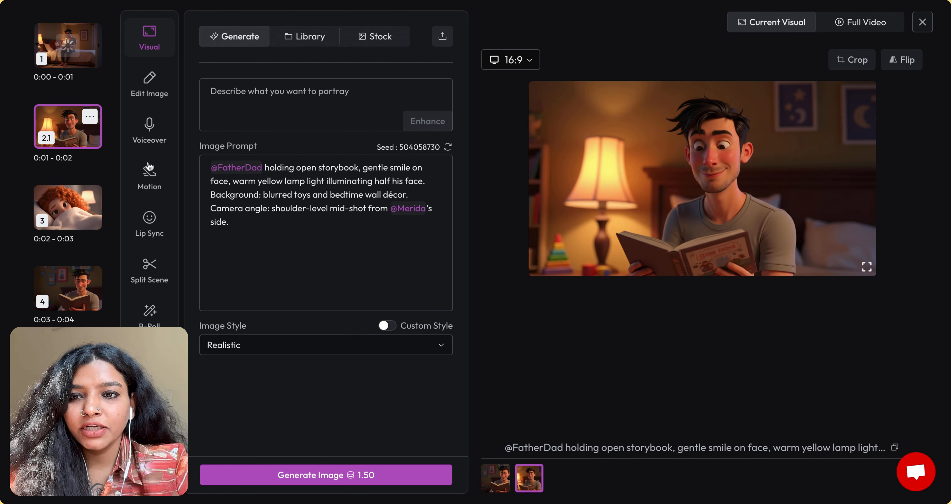
# Step: Enter "Once there was a tree that wisphered." as the voiceover script for scene 2
pyautogui.click(94, 148)
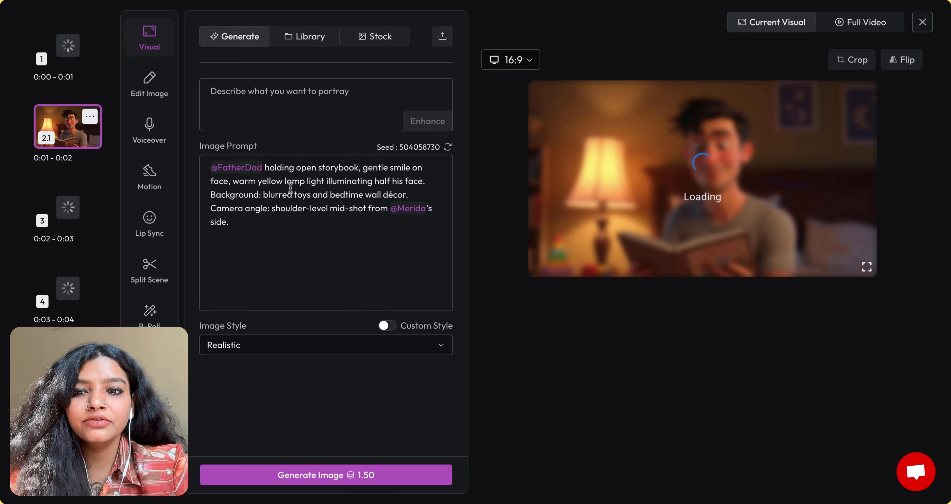
pyautogui.click(149, 138)
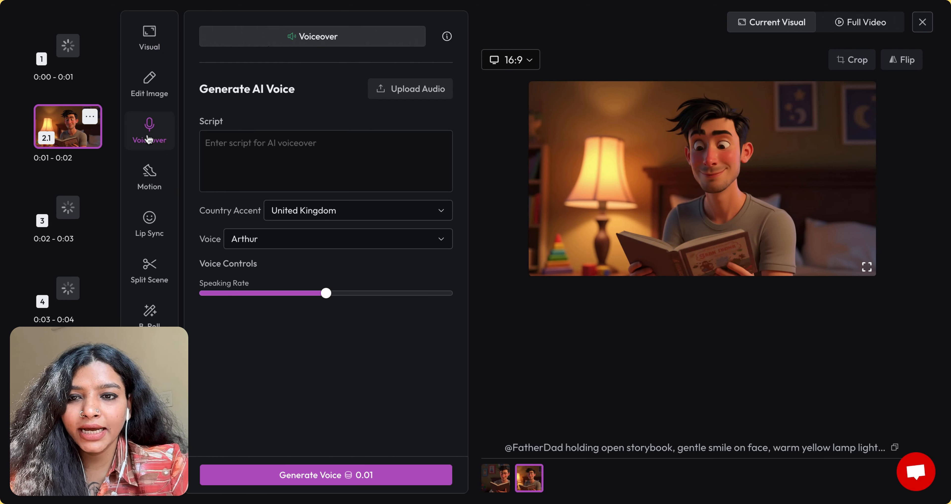
pyautogui.click(315, 164)
pyautogui.write('Once there was a tree that wisphered.')
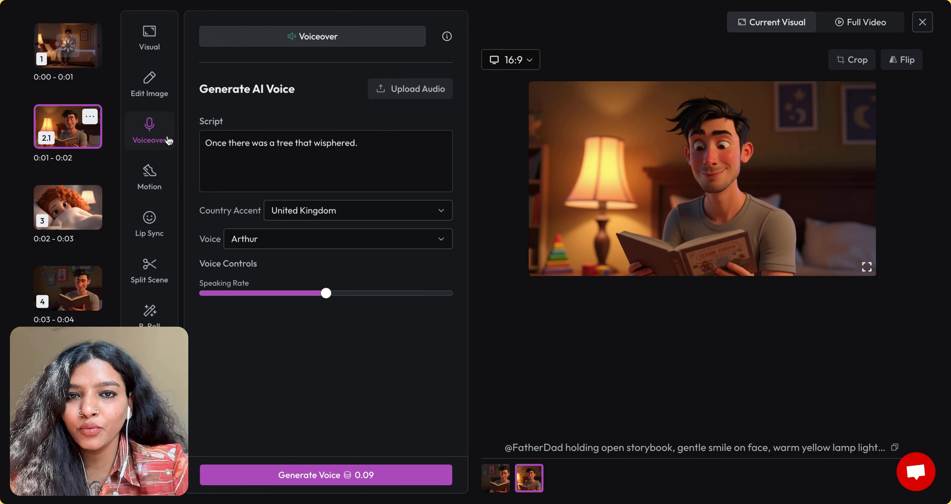
pyautogui.moveTo(206, 145); pyautogui.dragTo(438, 144)
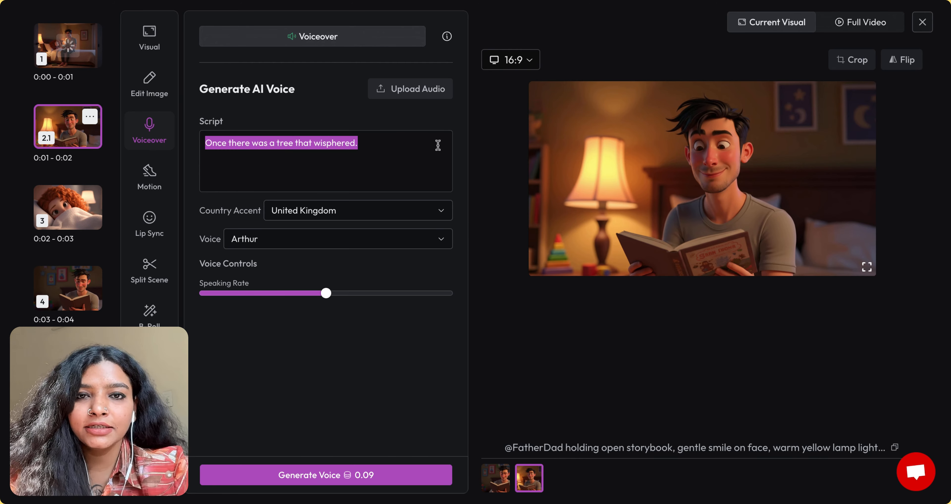
pyautogui.click(390, 147)
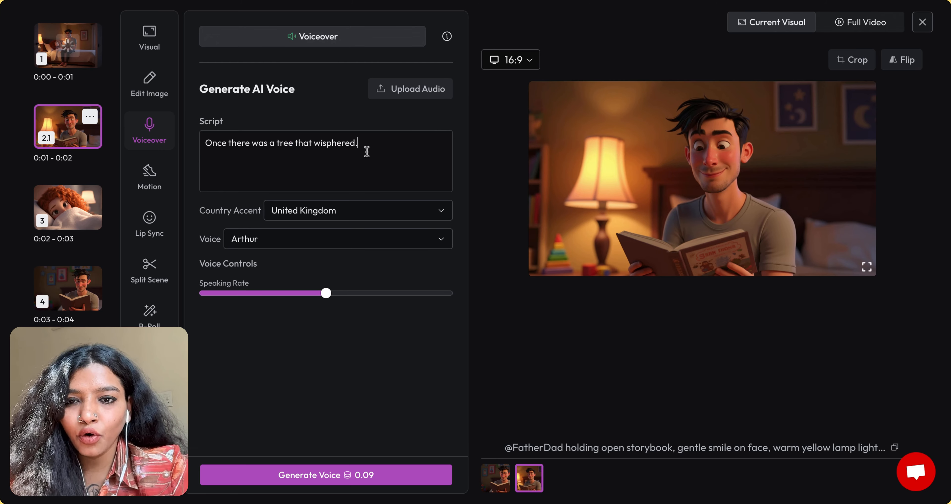
# Step: Preview a mature English male voice, keep Arthur with the United Kingdom accent, and generate scene 2's voiceover
pyautogui.click(318, 215)
pyautogui.click(406, 209)
pyautogui.click(335, 246)
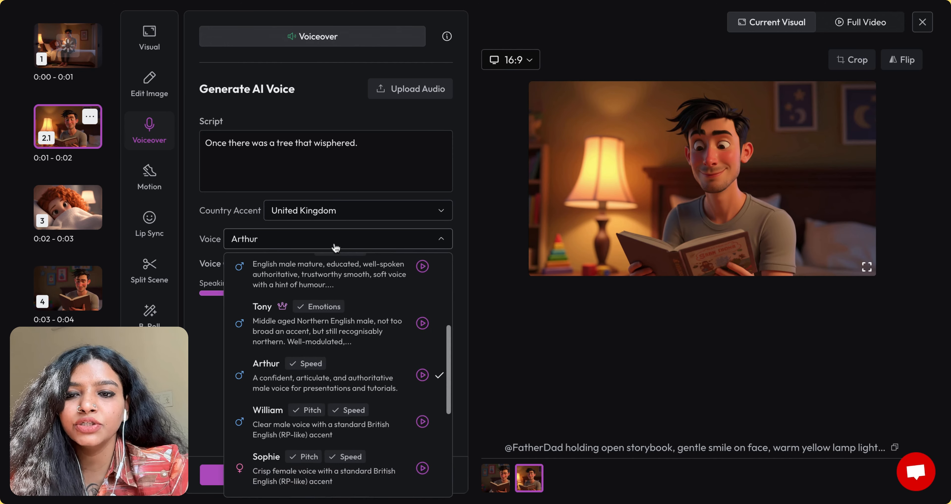
pyautogui.click(423, 267)
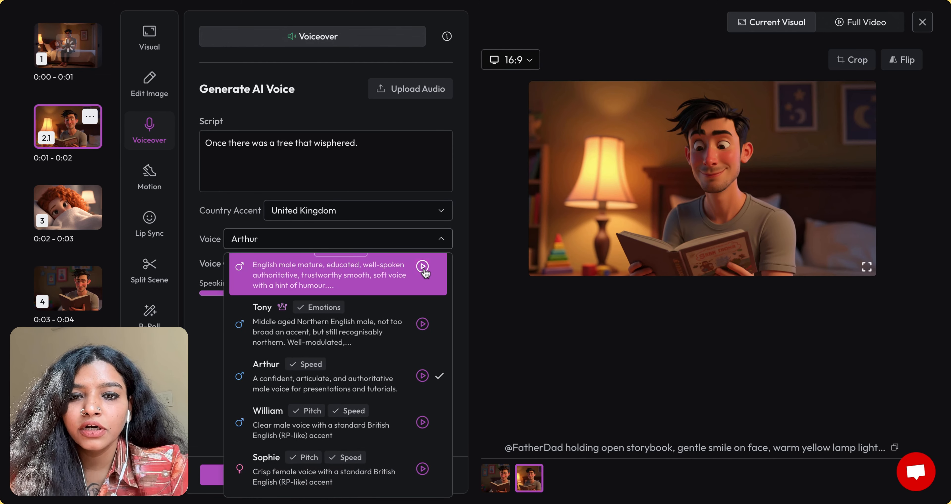
pyautogui.click(417, 244)
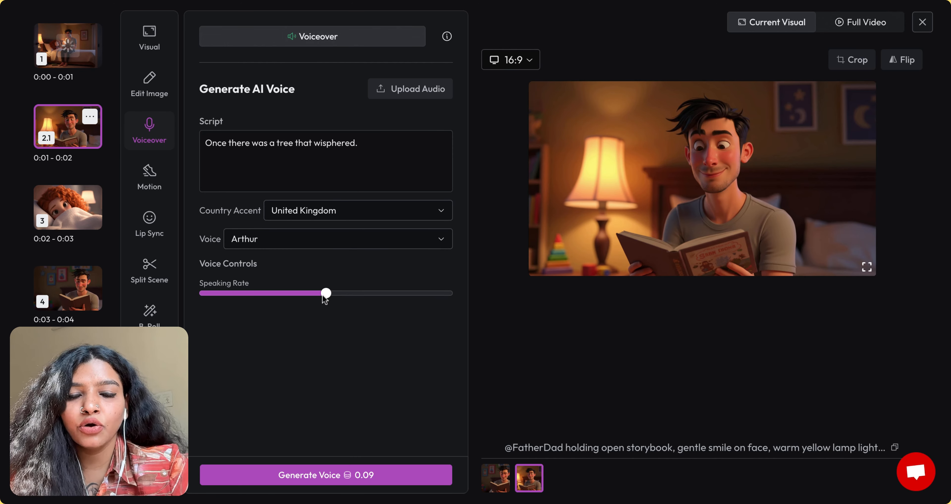
pyautogui.click(318, 476)
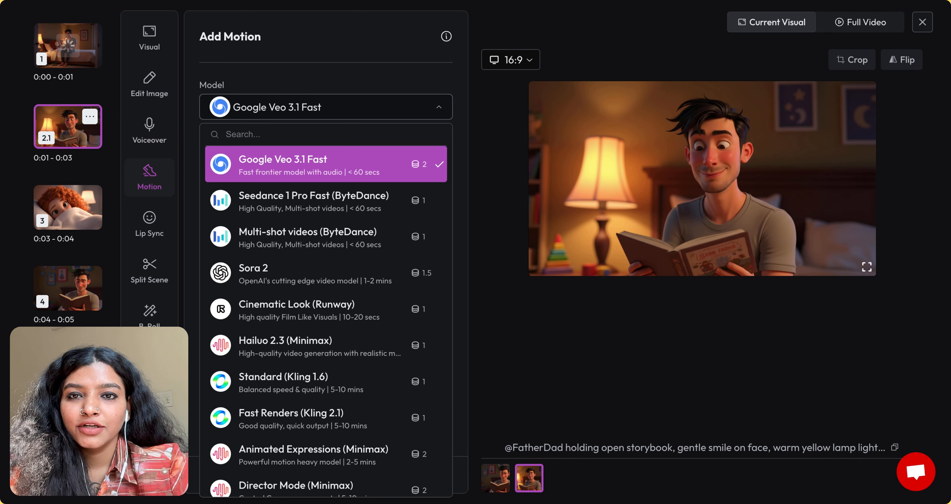
# Step: Review the motion and lip sync models offered for scene 2 and play back its voiceover
pyautogui.click(150, 188)
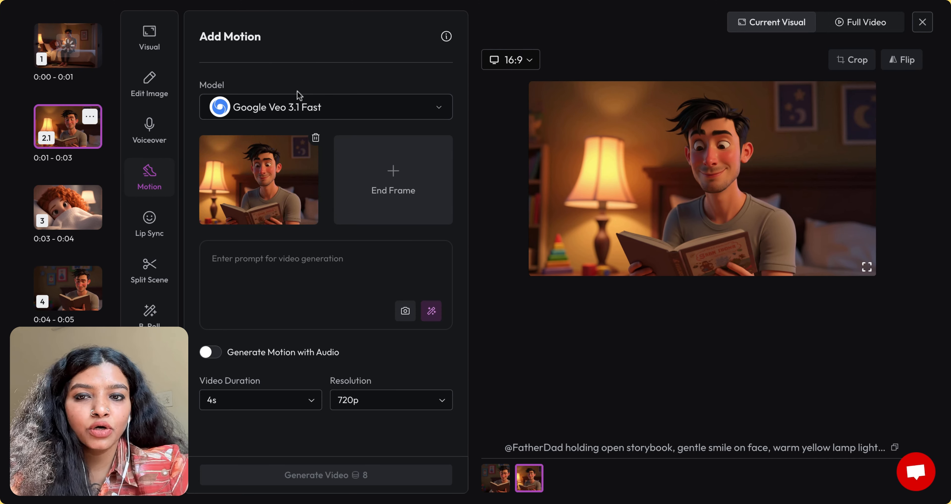
pyautogui.click(294, 108)
pyautogui.click(356, 52)
pyautogui.click(150, 220)
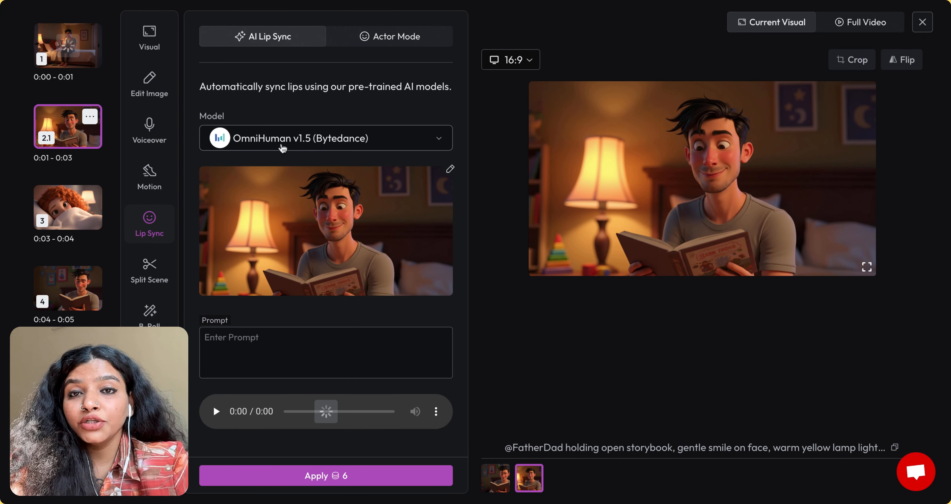
pyautogui.click(283, 146)
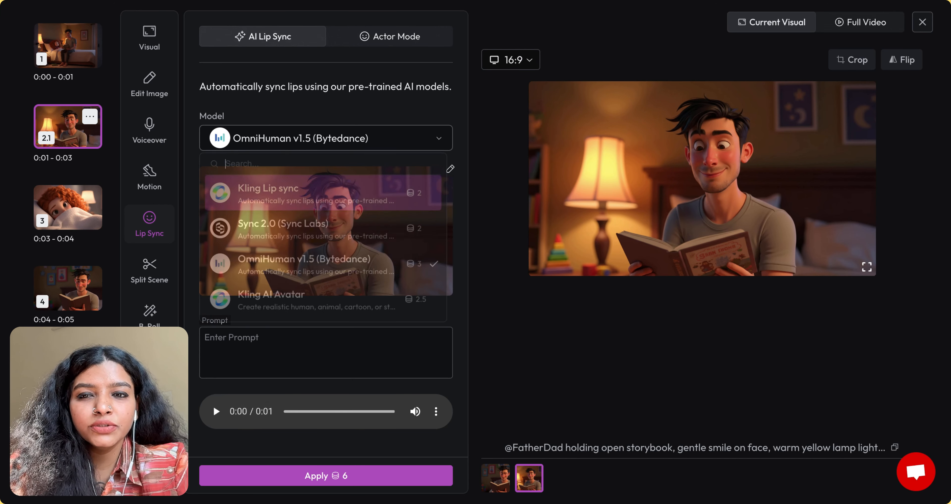
pyautogui.click(337, 127)
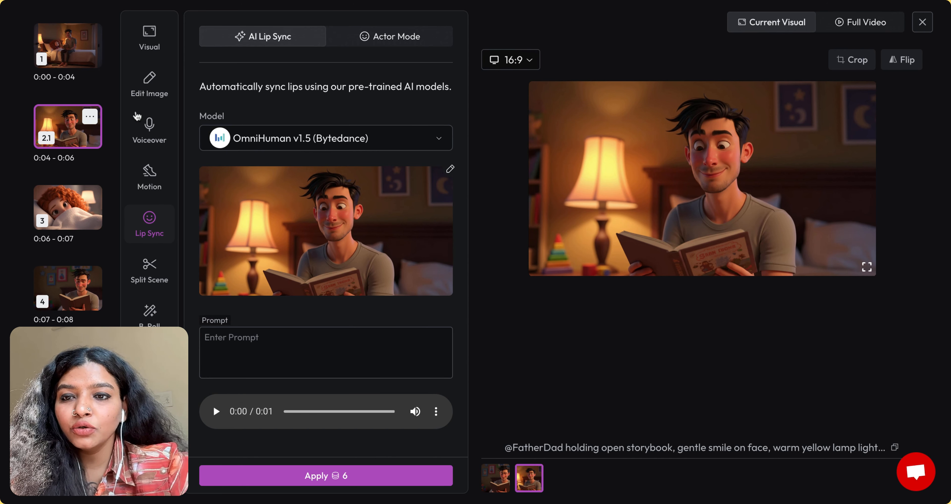
pyautogui.click(173, 135)
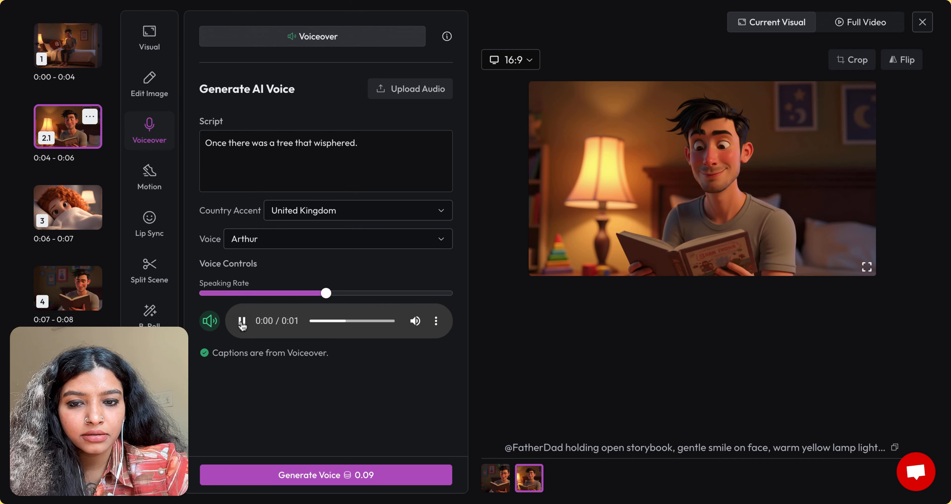
pyautogui.click(241, 319)
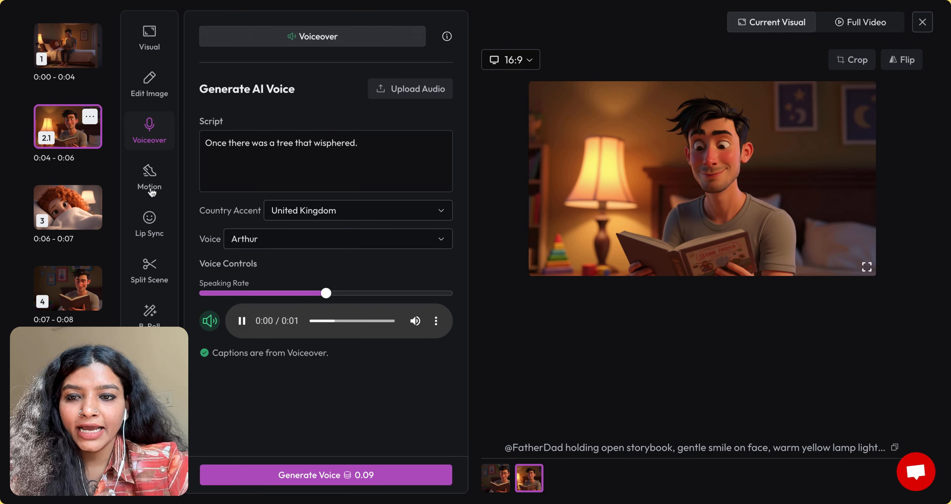
# Step: Apply OmniHuman v1.5 (Bytedance) lip sync to scene 2 with the prompt "The man is reading bedtime story expressively."
pyautogui.click(151, 207)
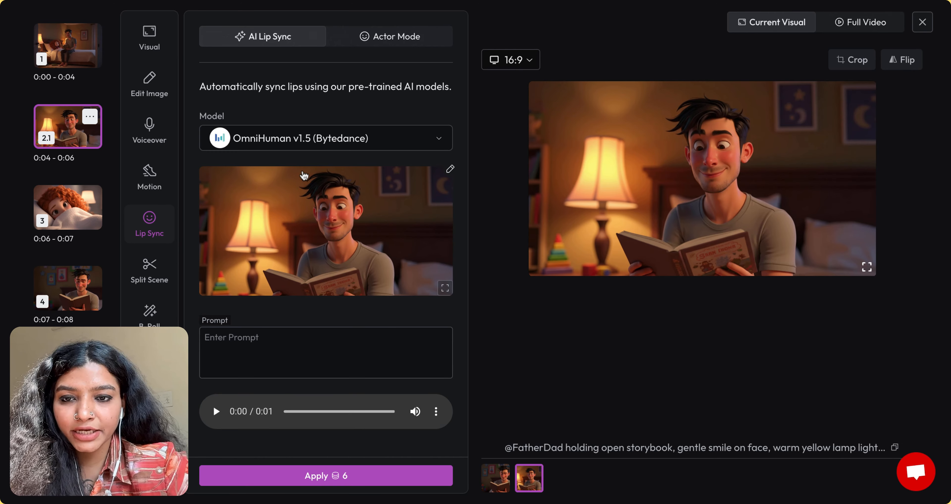
pyautogui.click(284, 139)
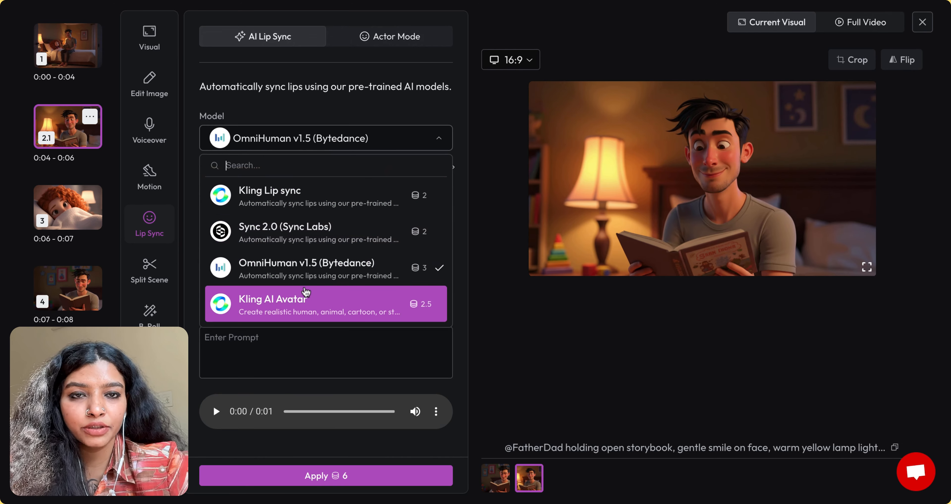
pyautogui.click(312, 267)
pyautogui.click(261, 345)
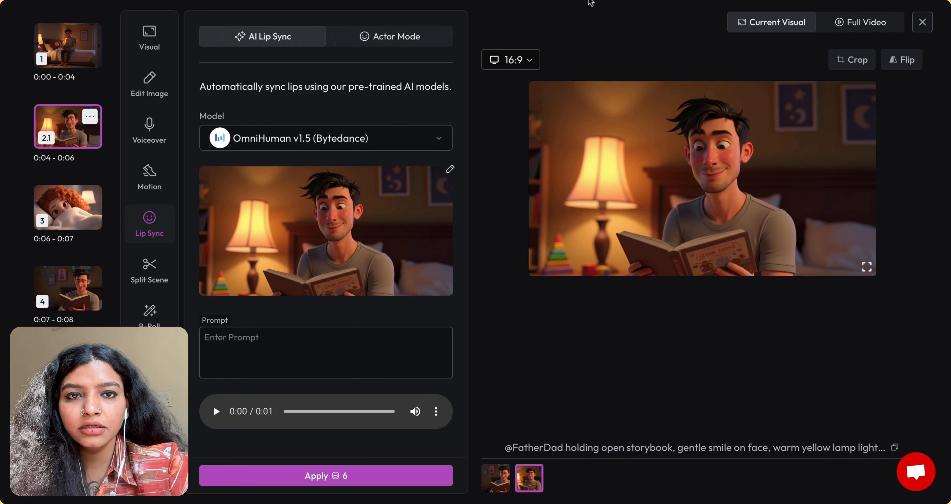
pyautogui.write('The man is reading beadtime story expressively.')
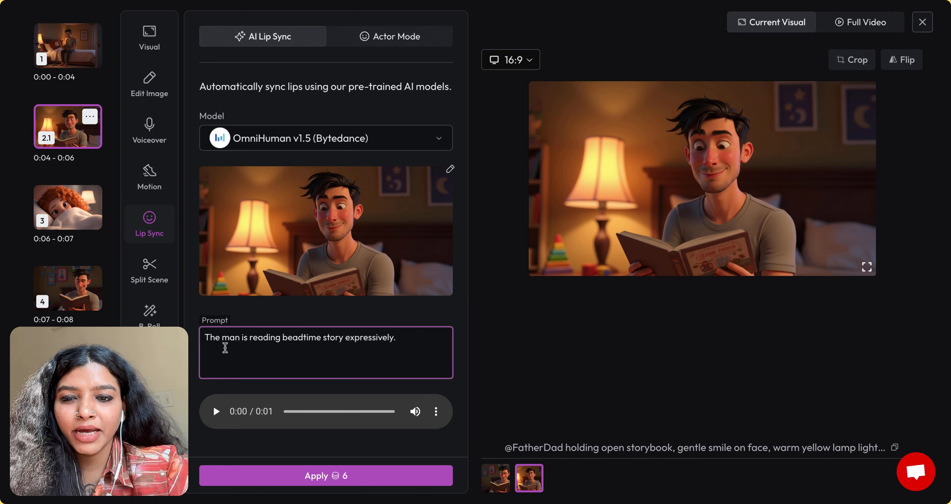
pyautogui.click(295, 339)
pyautogui.press('BackSpace')
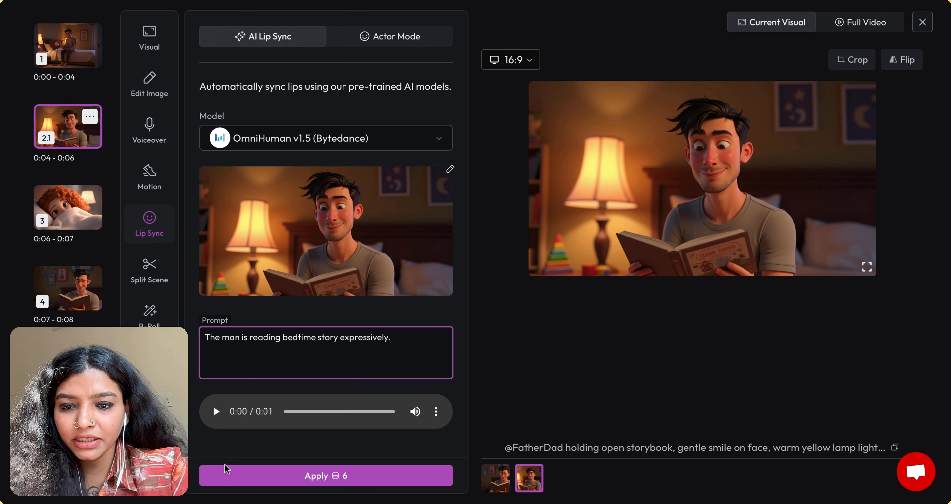
pyautogui.click(315, 476)
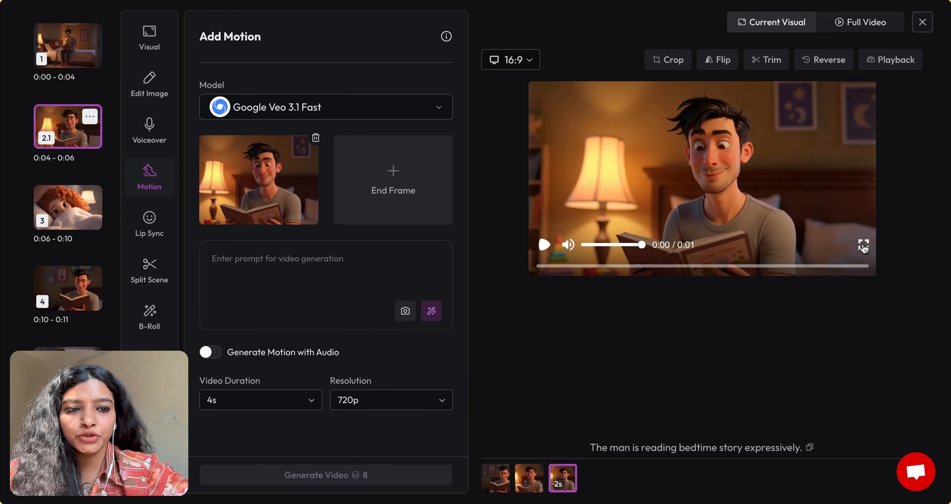
# Step: Watch scene 2's lip-synced video in full screen and open scene 3's clip
pyautogui.click(864, 245)
pyautogui.click(407, 272)
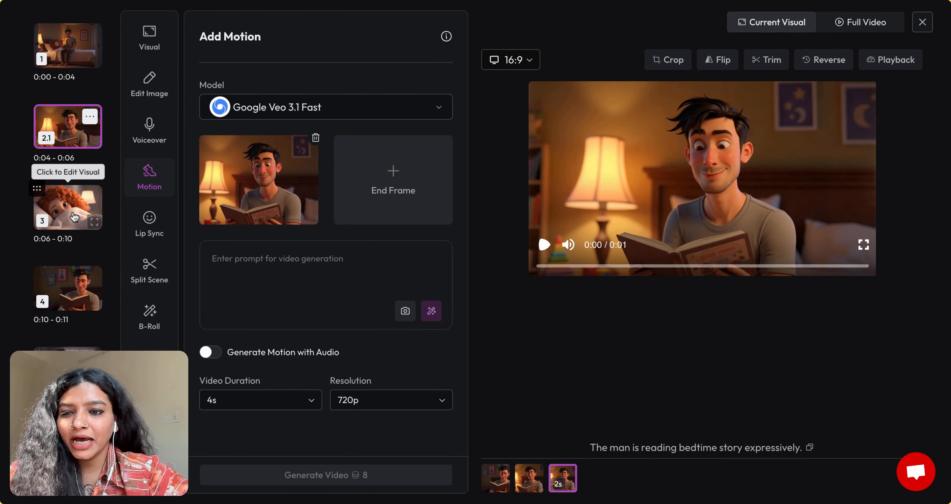
pyautogui.click(67, 211)
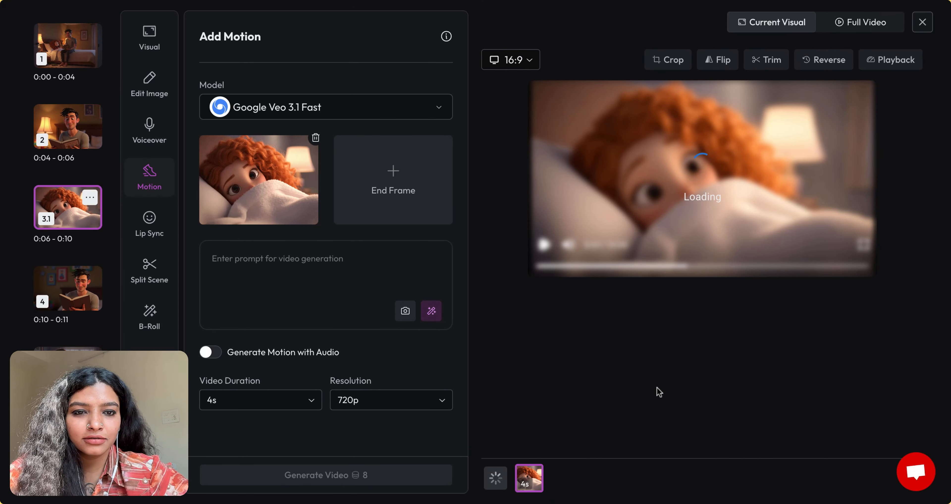